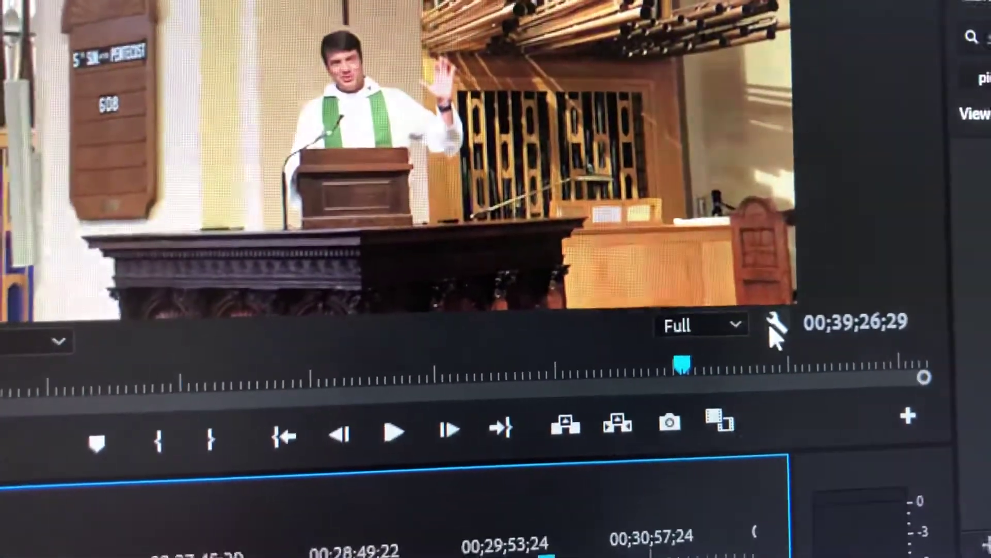
Open the Program monitor's wrench settings menu of display options.
{"action": "left_click", "coordinate": [778, 320]}
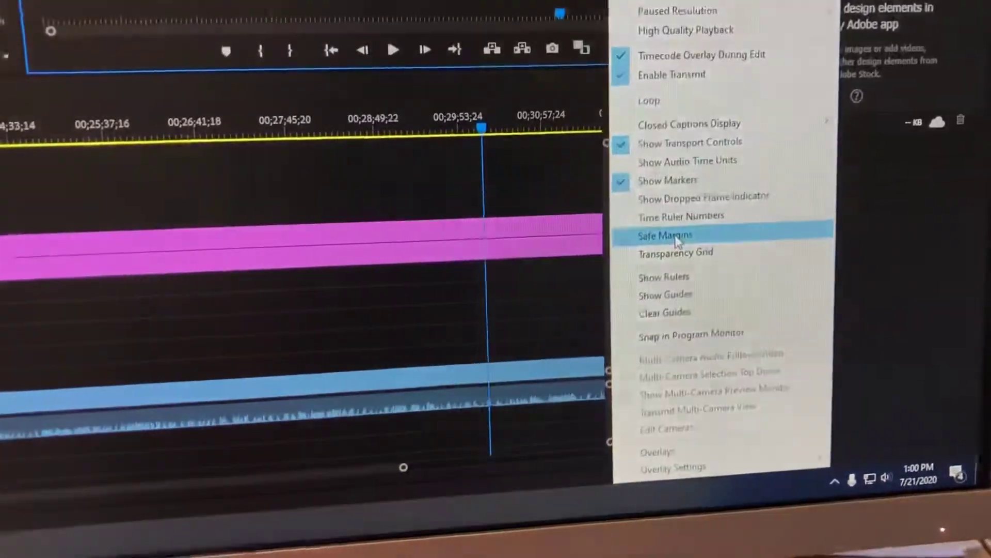
Turn on Safe Margins so the guides overlay the church sermon footage.
{"action": "left_click", "coordinate": [668, 253]}
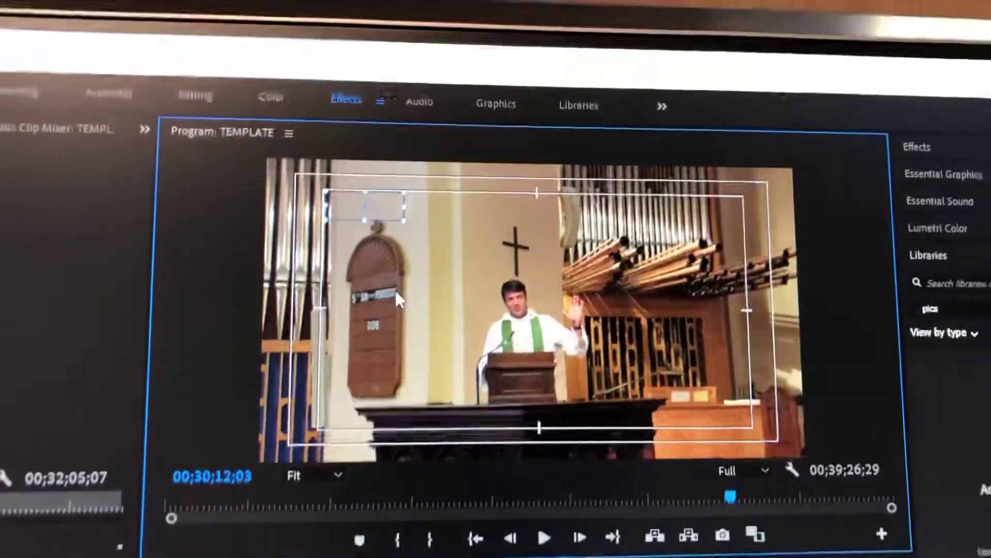
{"action": "left_click", "coordinate": [396, 291]}
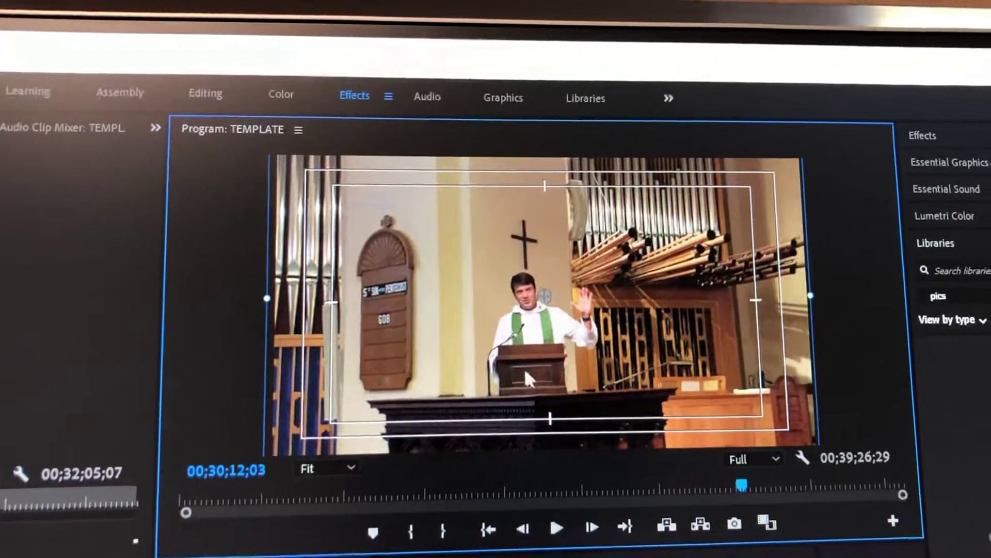